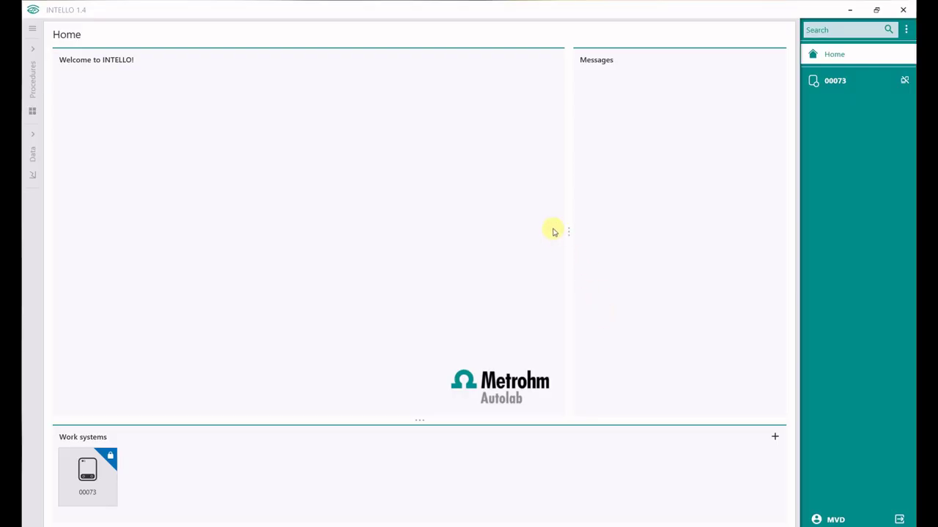
# - Open the "Battery EIS at open circuit potential" procedure from the shared library and show its command sequence
pyautogui.click(35, 88)
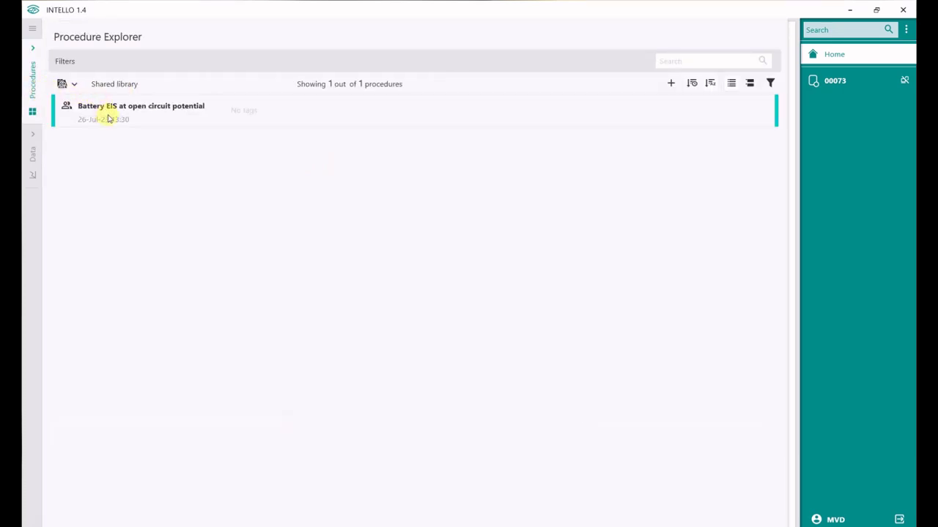
pyautogui.doubleClick(107, 117)
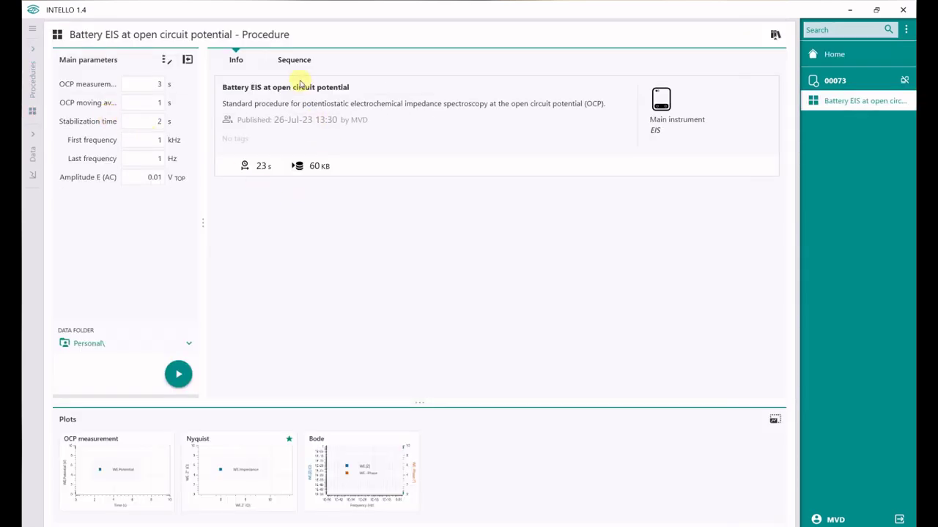
pyautogui.click(294, 59)
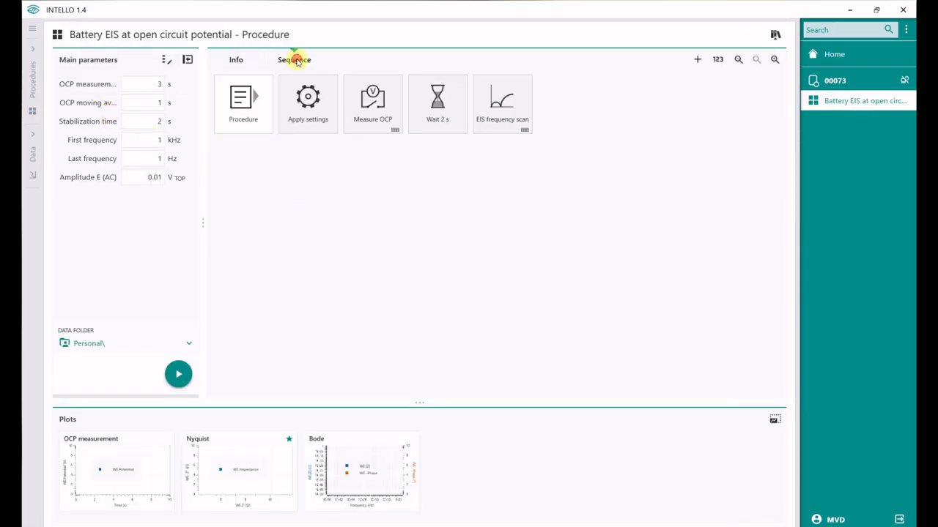
# - Add an Export command after the Data item under the EIS frequency scan and select it
pyautogui.click(487, 127)
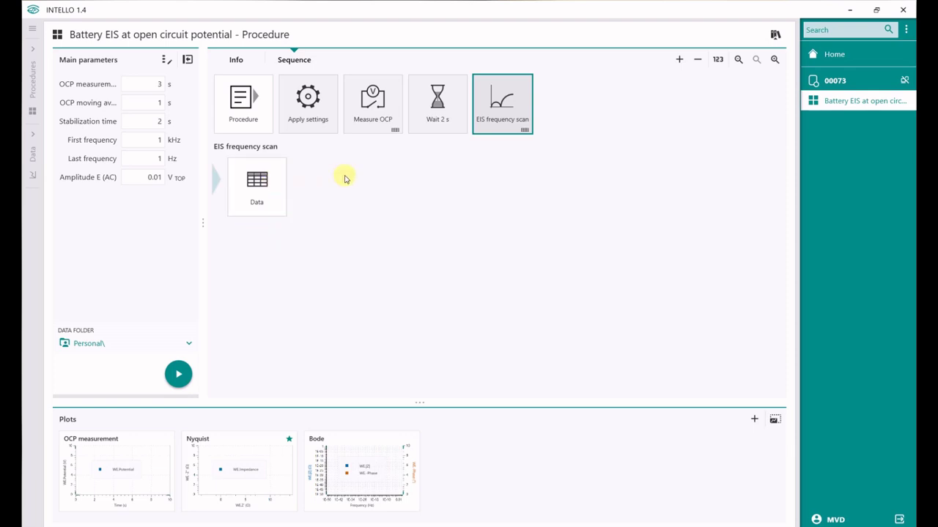
pyautogui.click(681, 60)
pyautogui.scroll(-2, 706, 329)
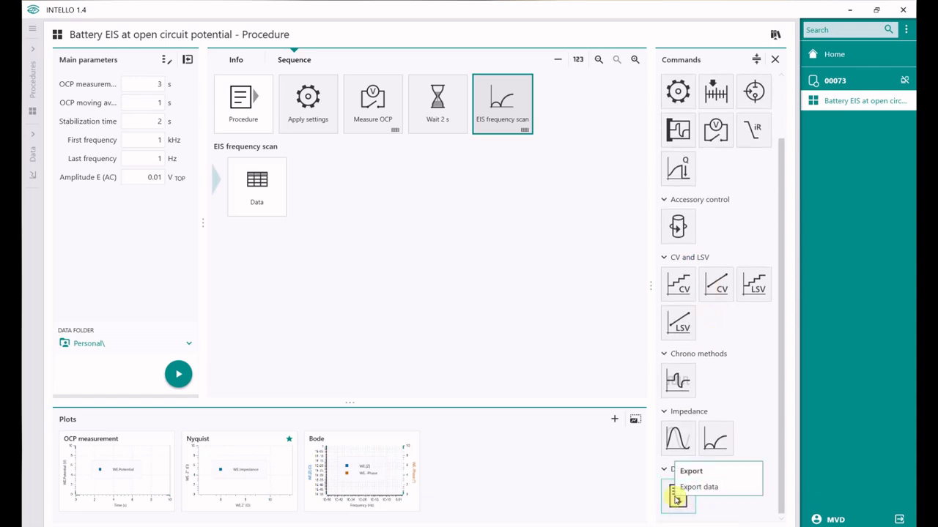
pyautogui.moveTo(676, 496)
pyautogui.mouseDown()
pyautogui.moveTo(348, 248)
pyautogui.moveTo(312, 176)
pyautogui.mouseUp()
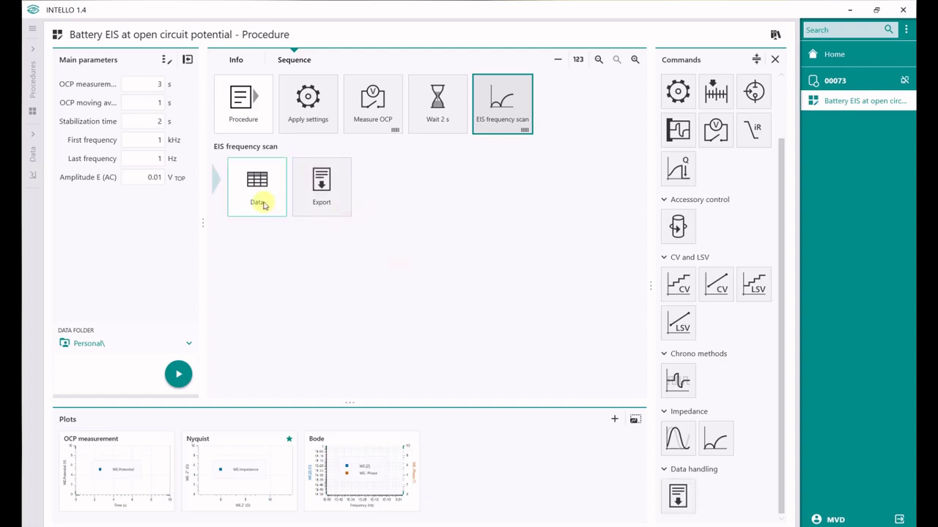
pyautogui.click(307, 198)
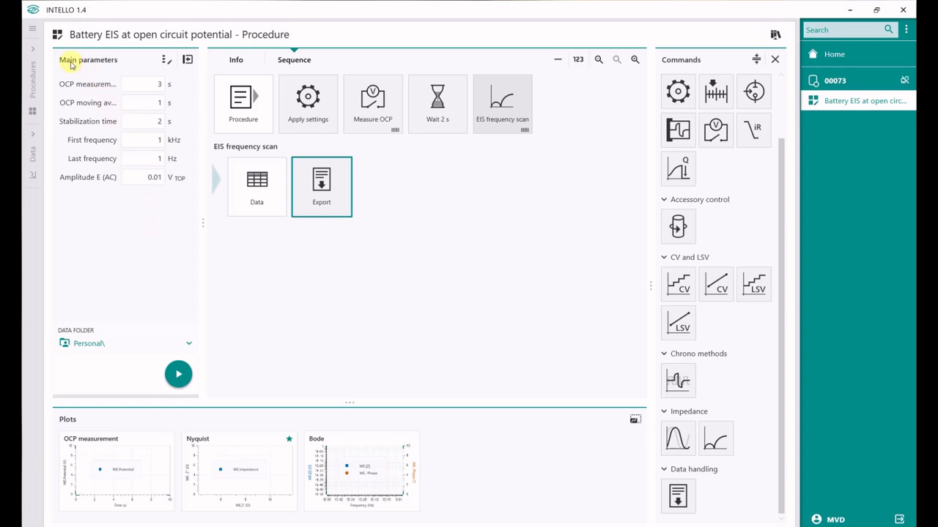
# - Add a text main parameter labelled "Sample ID" with the value "Battery 1" to the procedure
pyautogui.click(166, 61)
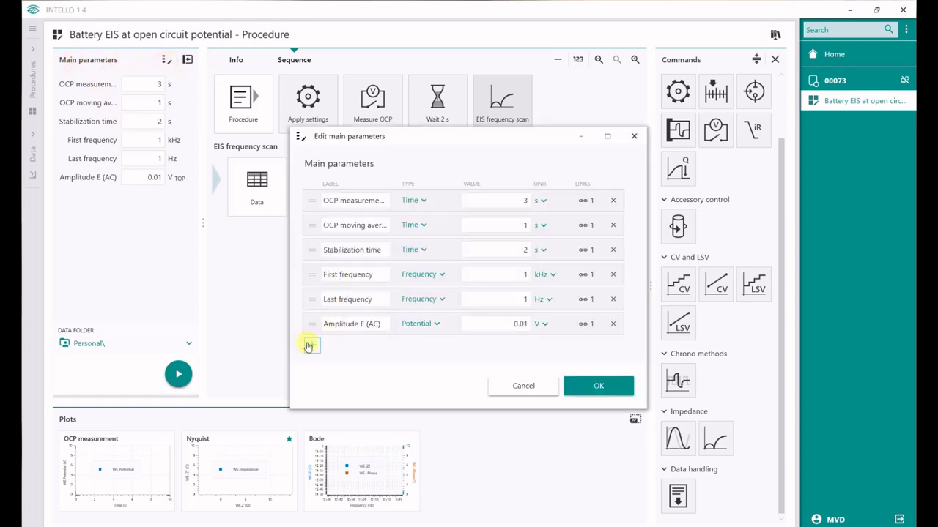
pyautogui.click(310, 347)
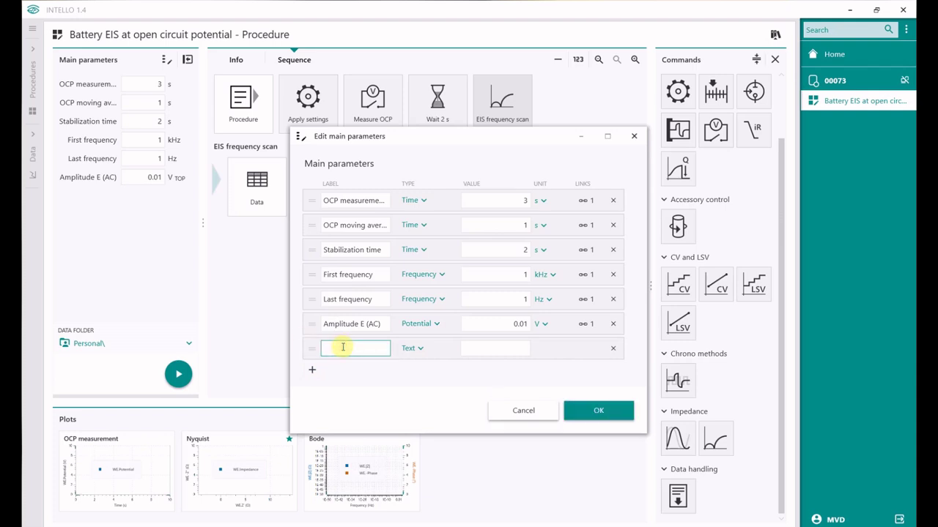
pyautogui.write('Sample ID')
pyautogui.click(476, 352)
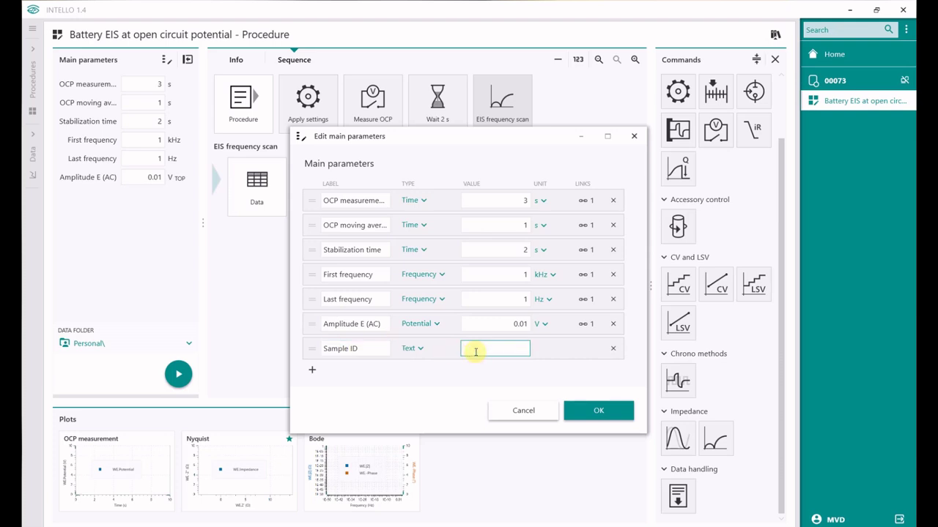
pyautogui.write('Battery 1')
pyautogui.click(582, 414)
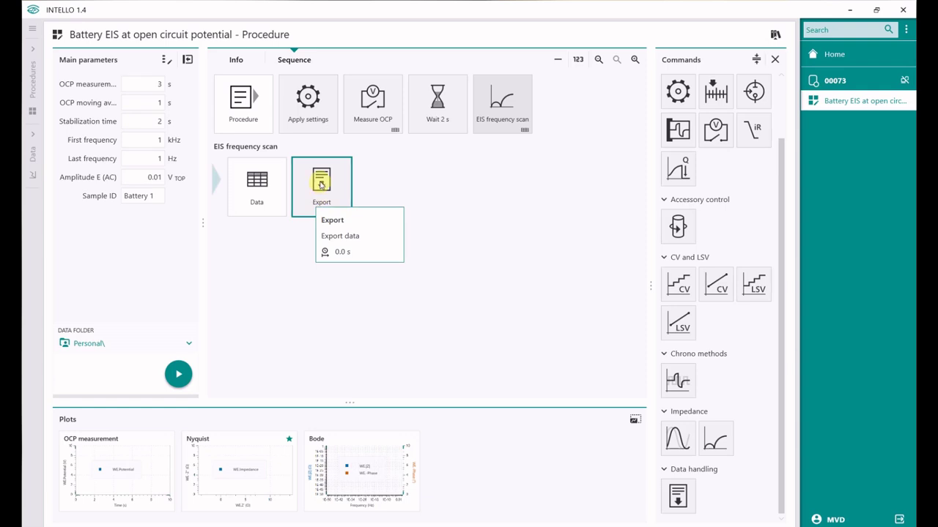
# - Open the Export command's settings and choose C:\Data as the export folder
pyautogui.doubleClick(320, 185)
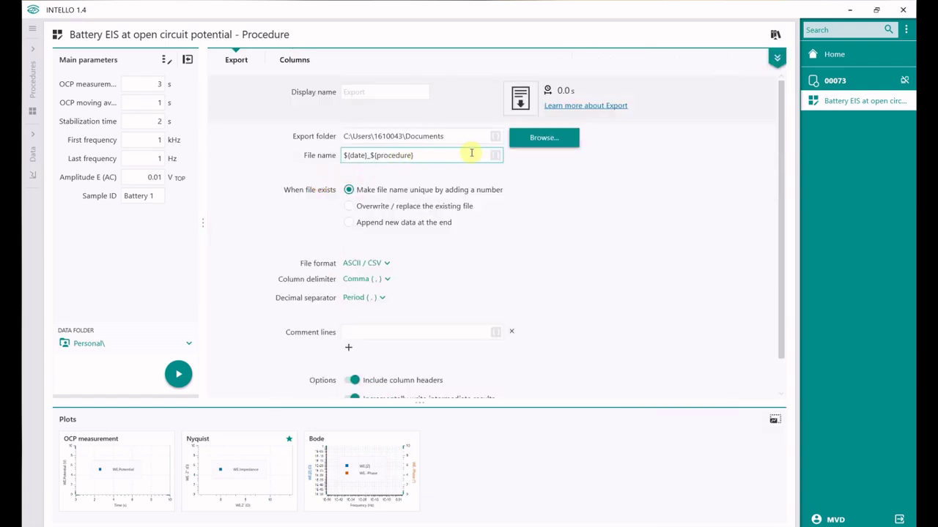
pyautogui.click(540, 141)
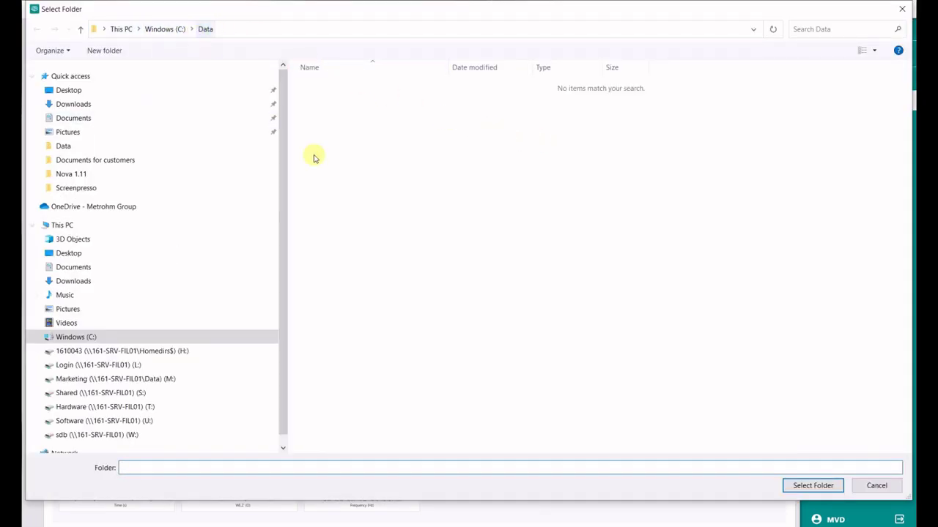
pyautogui.click(789, 483)
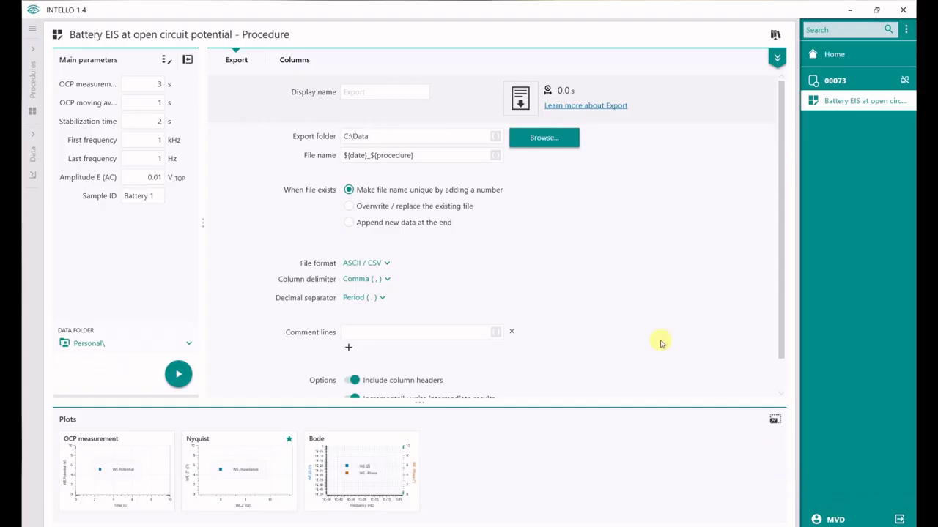
# - Extend the export folder path with a backslash and the Sample ID main parameter as a subfolder
pyautogui.click(376, 136)
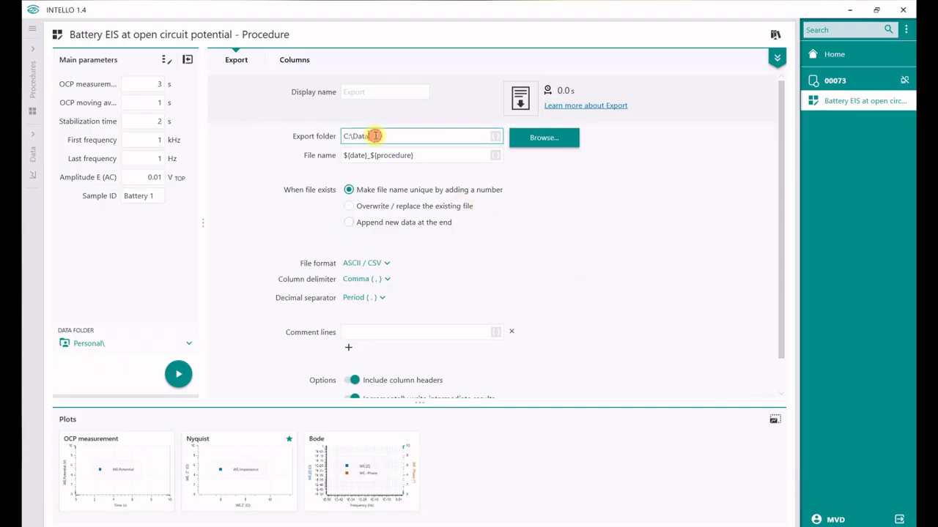
pyautogui.write('\\')
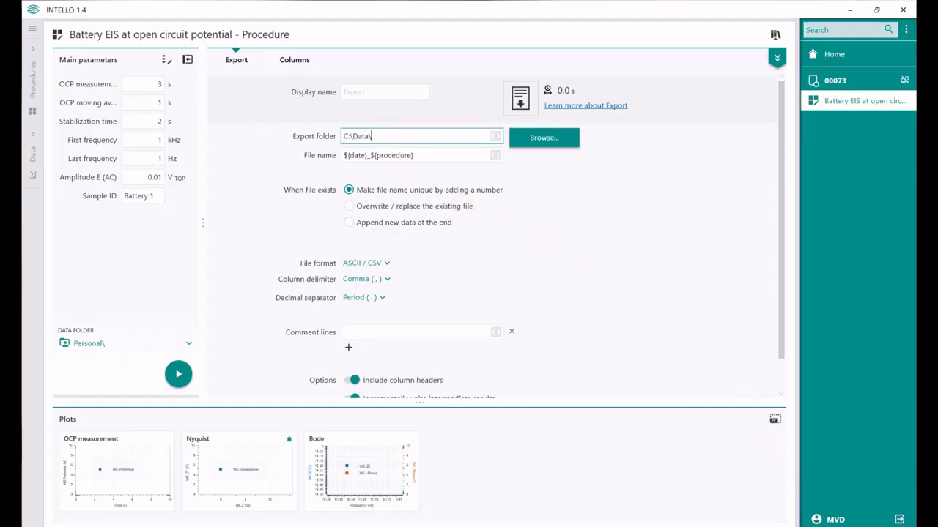
pyautogui.click(497, 138)
pyautogui.moveTo(513, 149)
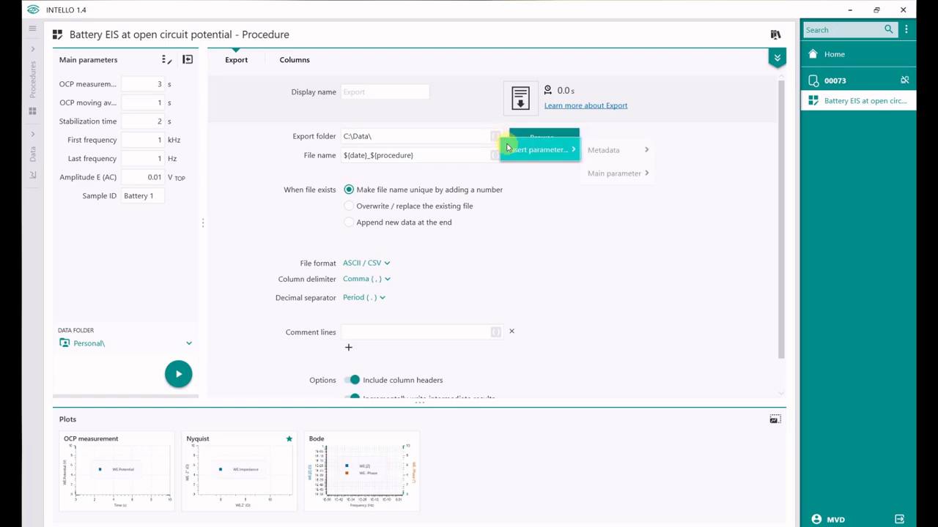
pyautogui.moveTo(604, 172)
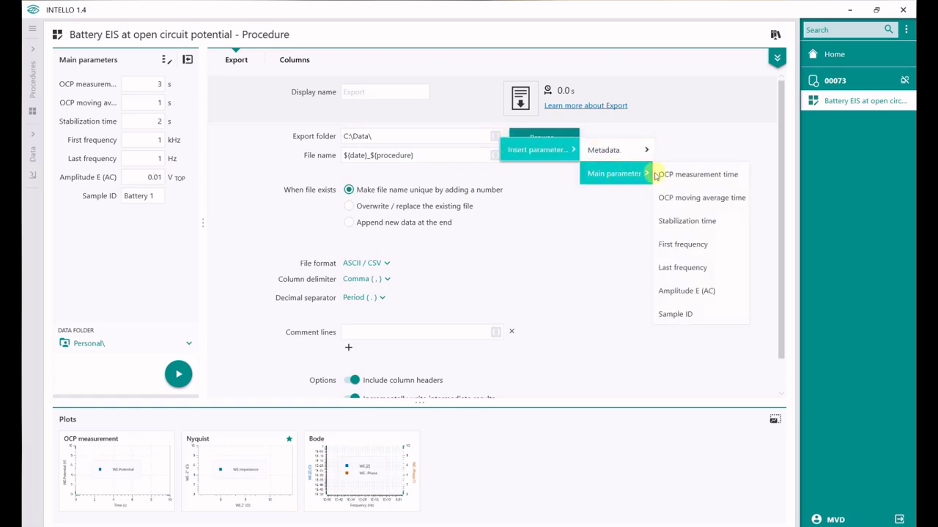
pyautogui.click(676, 321)
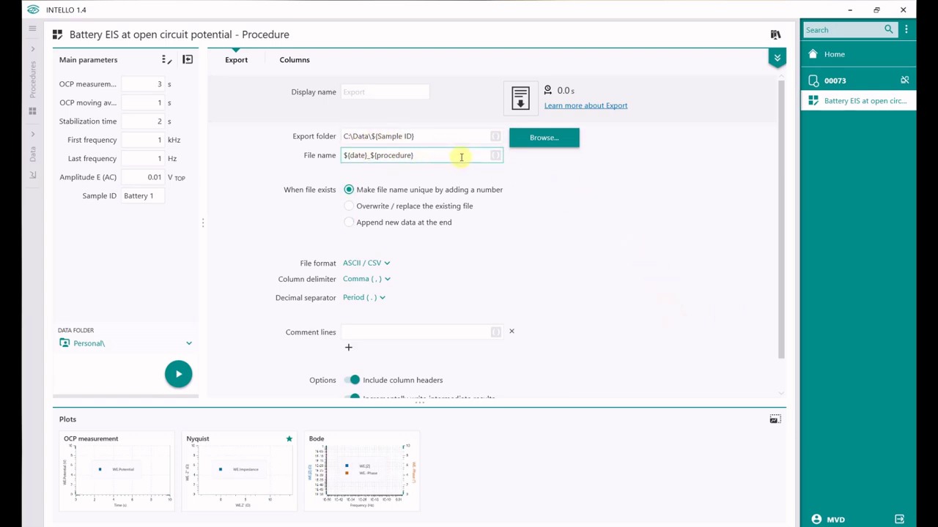
# - Clear the default export file name and insert the Command start time metadata parameter in its place
pyautogui.click(422, 160)
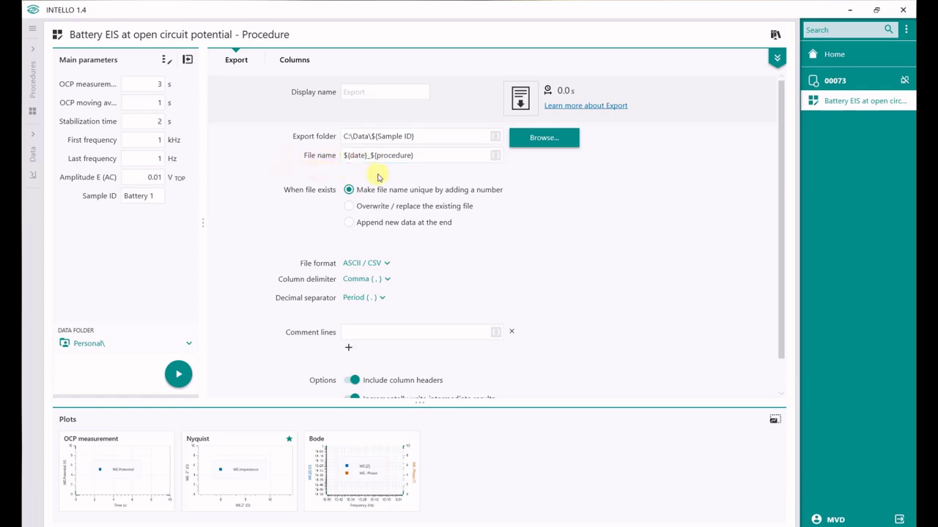
pyautogui.click(494, 158)
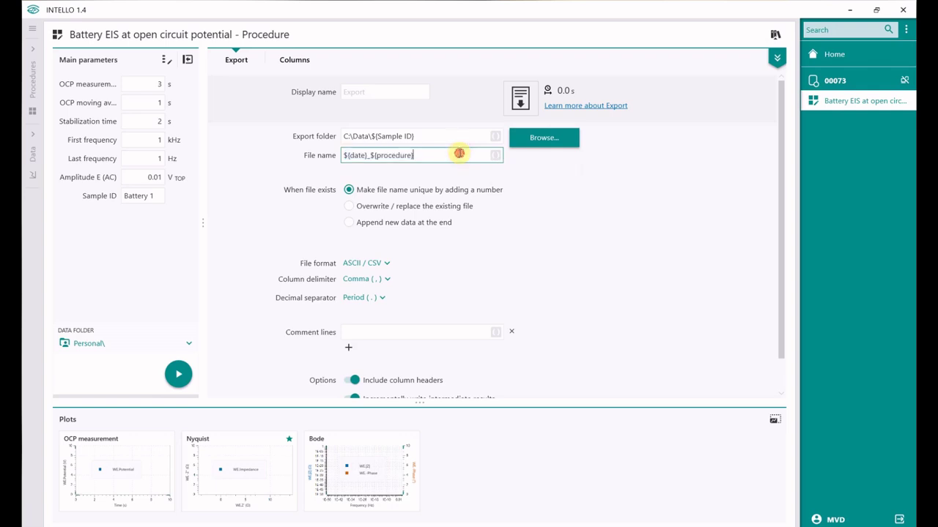
pyautogui.moveTo(458, 153); pyautogui.dragTo(341, 161)
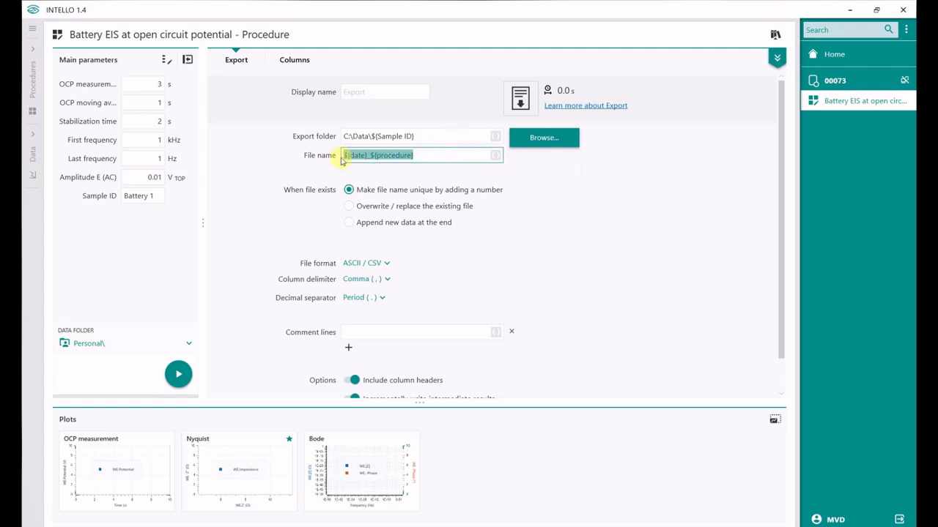
pyautogui.press('BackSpace')
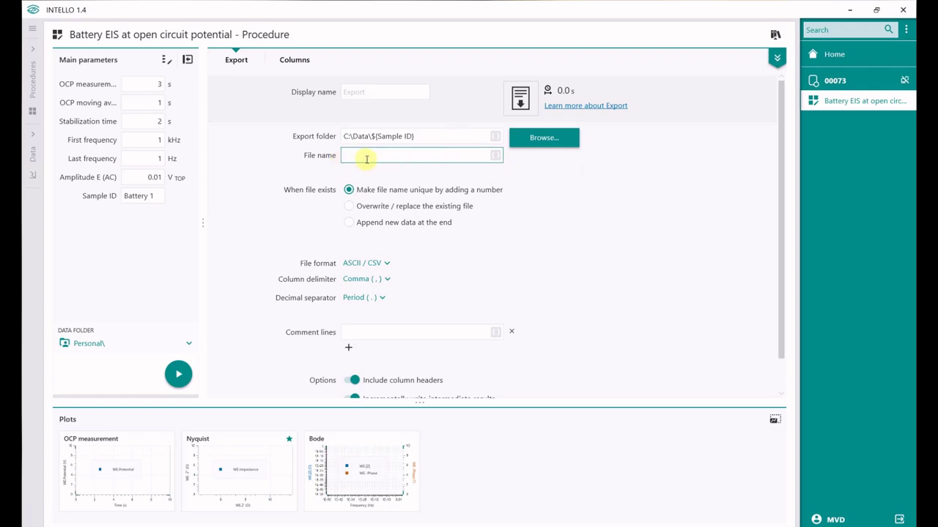
pyautogui.click(496, 157)
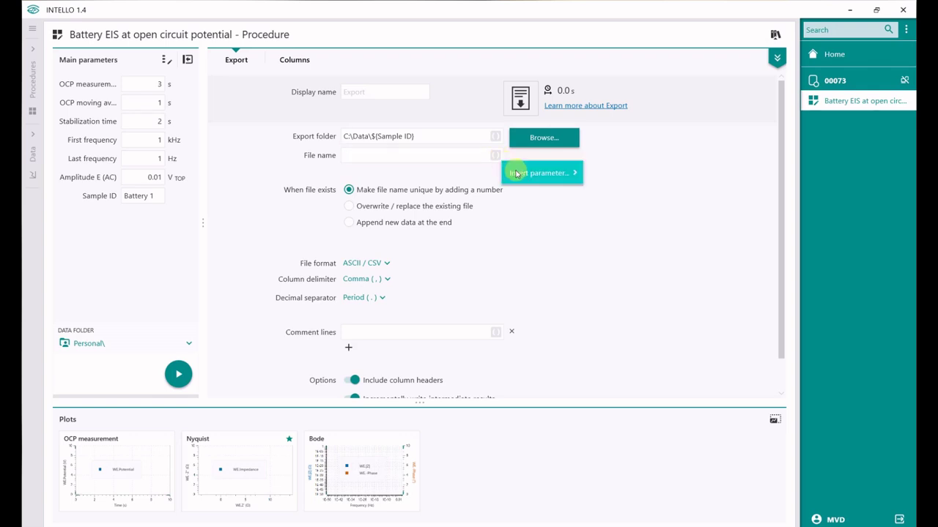
pyautogui.click(542, 176)
pyautogui.click(495, 155)
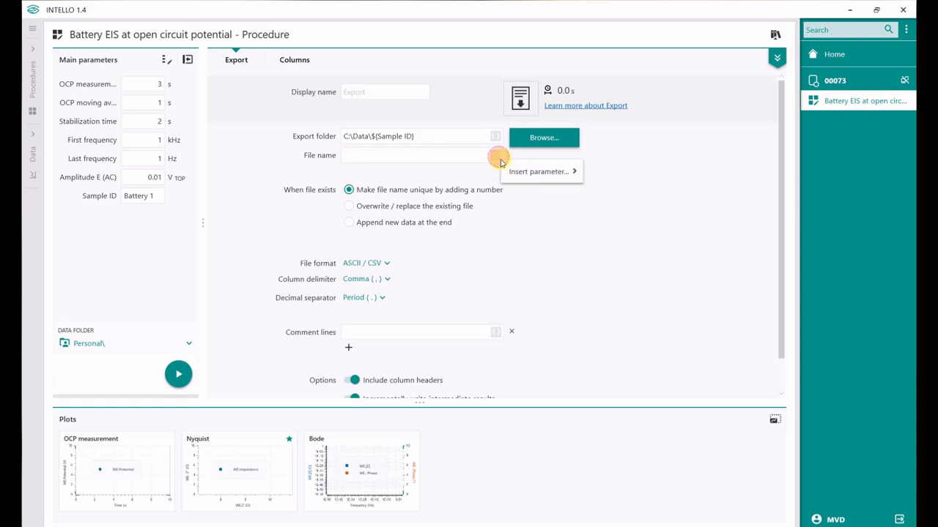
pyautogui.moveTo(511, 172)
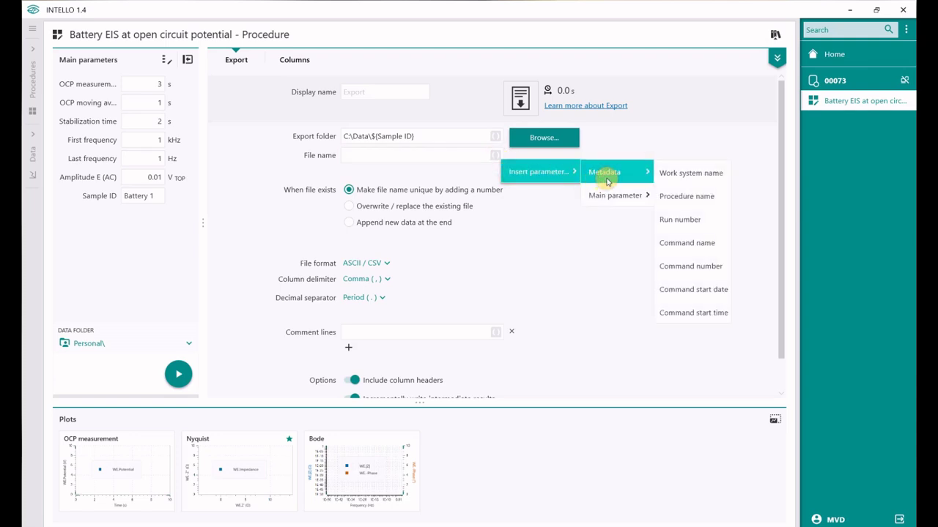
pyautogui.click(689, 315)
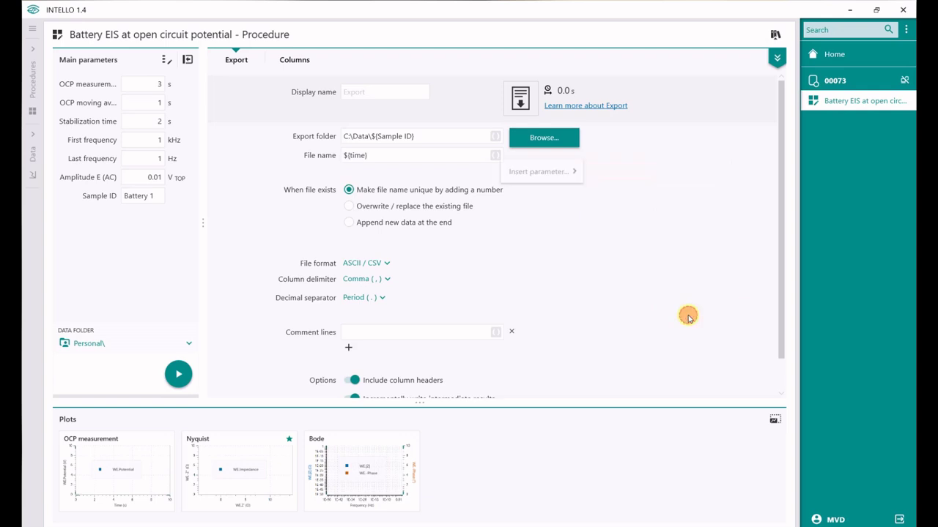
# - Append a space and the Sample ID main parameter to the export file name after ${time}
pyautogui.doubleClick(401, 157)
pyautogui.click(401, 157)
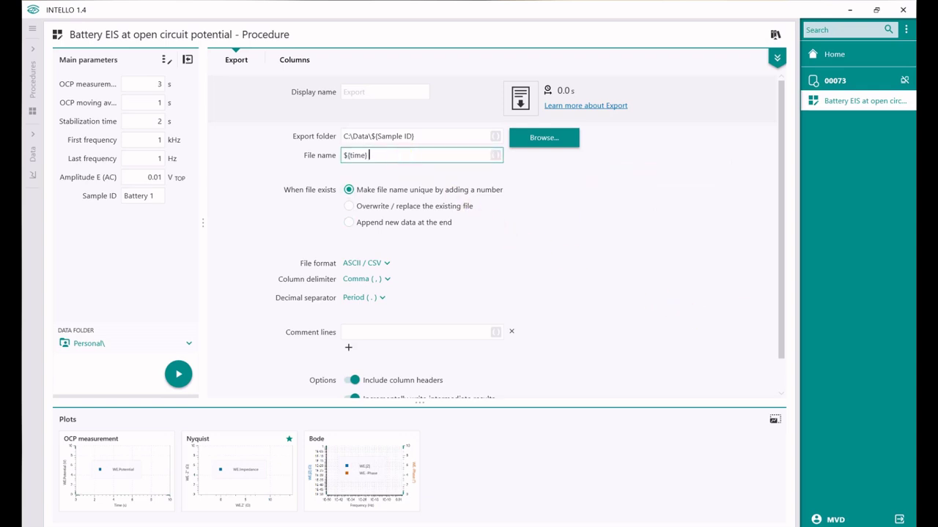
pyautogui.click(495, 156)
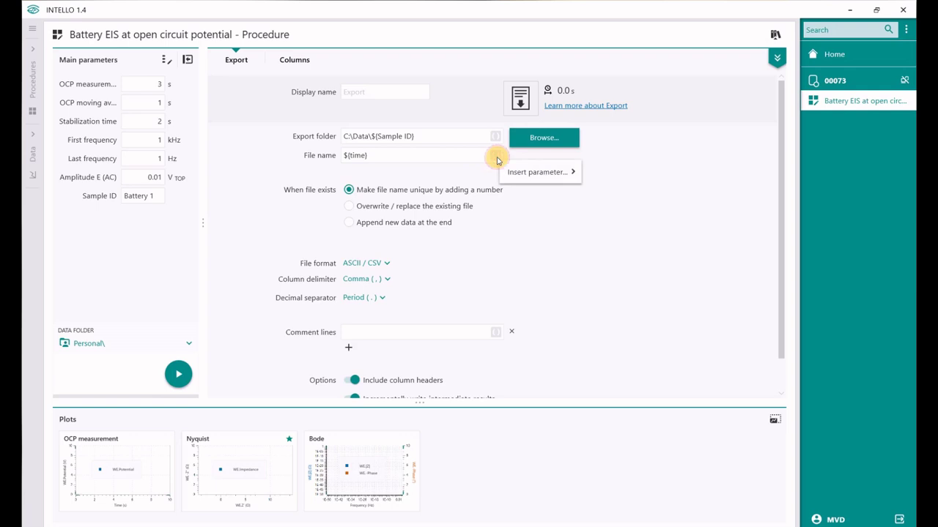
pyautogui.moveTo(528, 173)
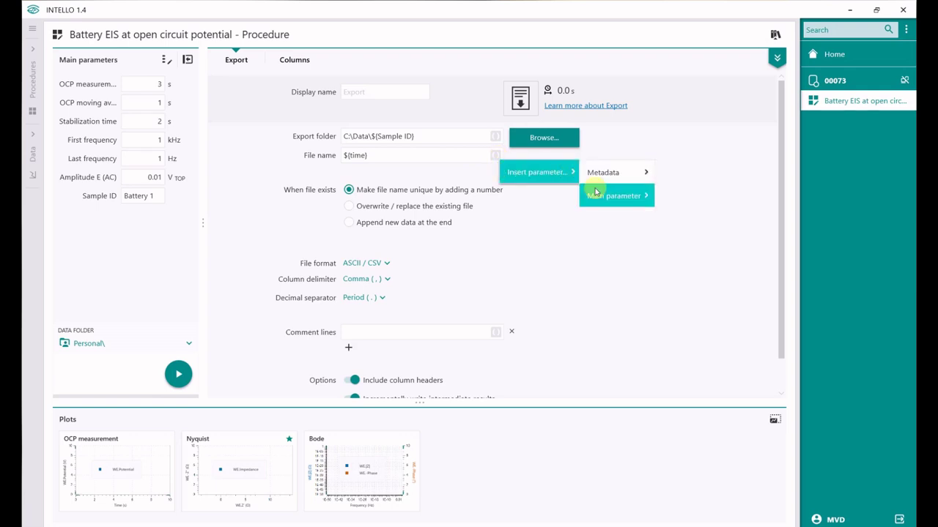
pyautogui.moveTo(595, 193)
pyautogui.click(665, 335)
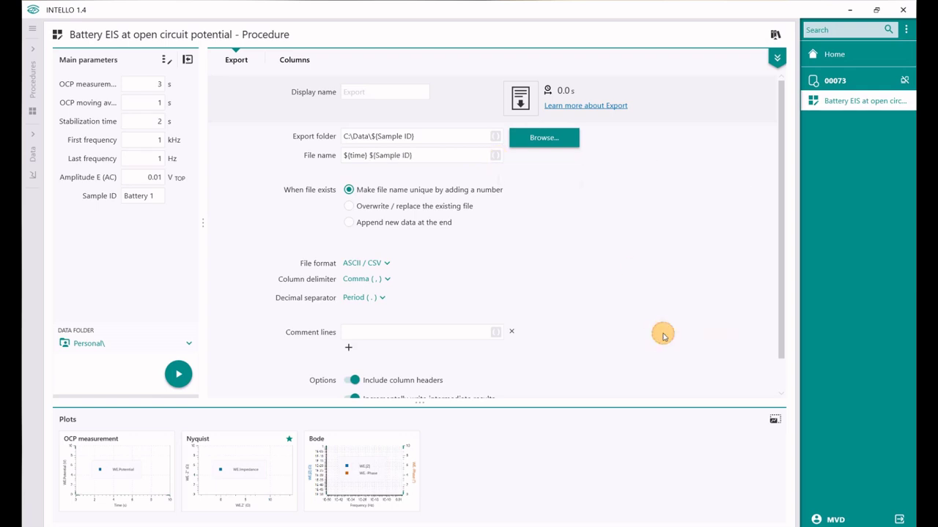
# - Append the text "tested at" and the Command start date metadata parameter to the end of the export file name
pyautogui.click(438, 155)
pyautogui.tripleClick(438, 154)
pyautogui.click(438, 154)
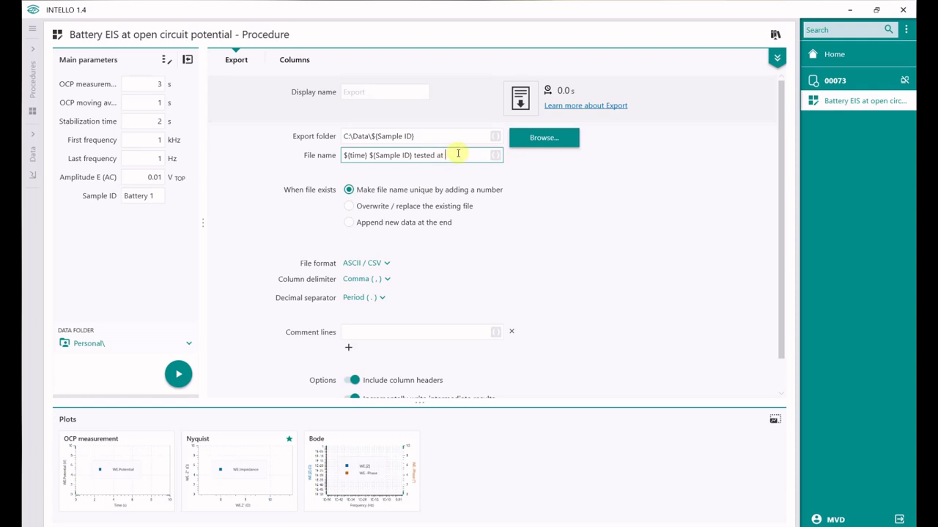
pyautogui.click(495, 154)
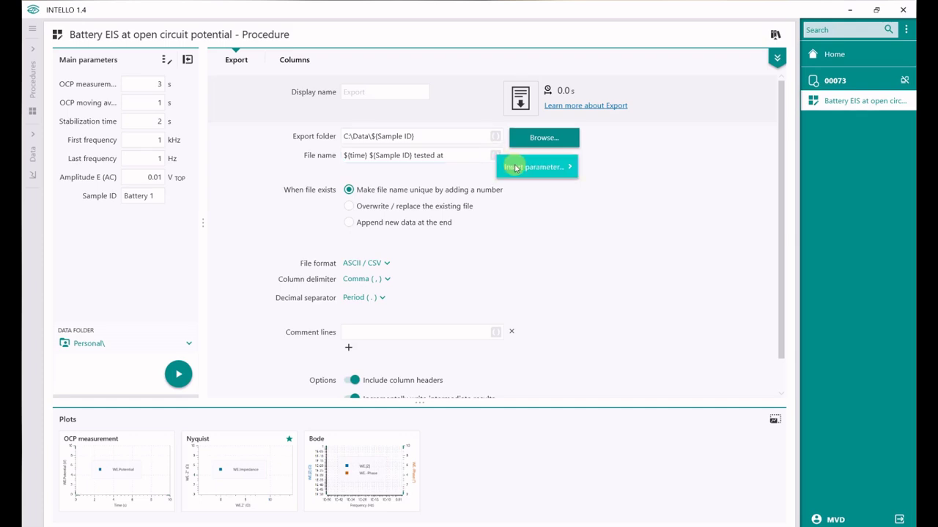
pyautogui.moveTo(515, 167)
pyautogui.moveTo(612, 192)
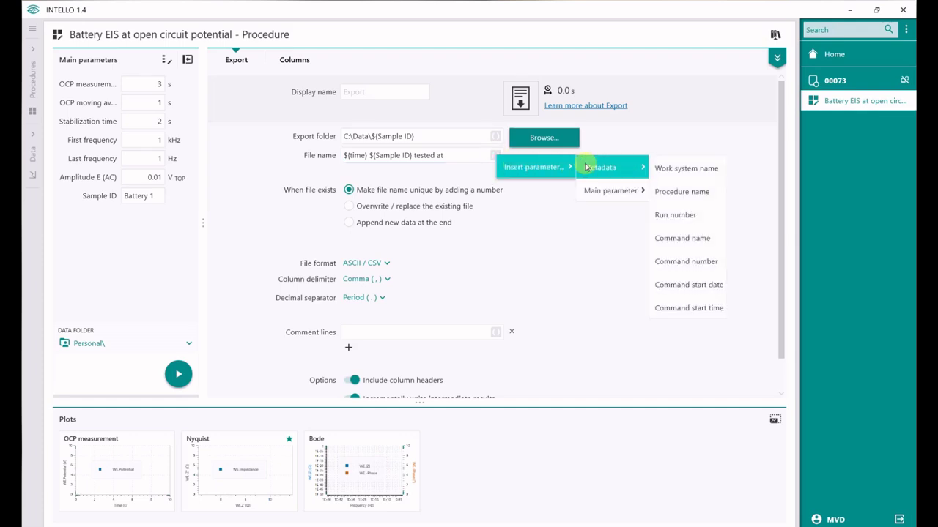
pyautogui.click(665, 285)
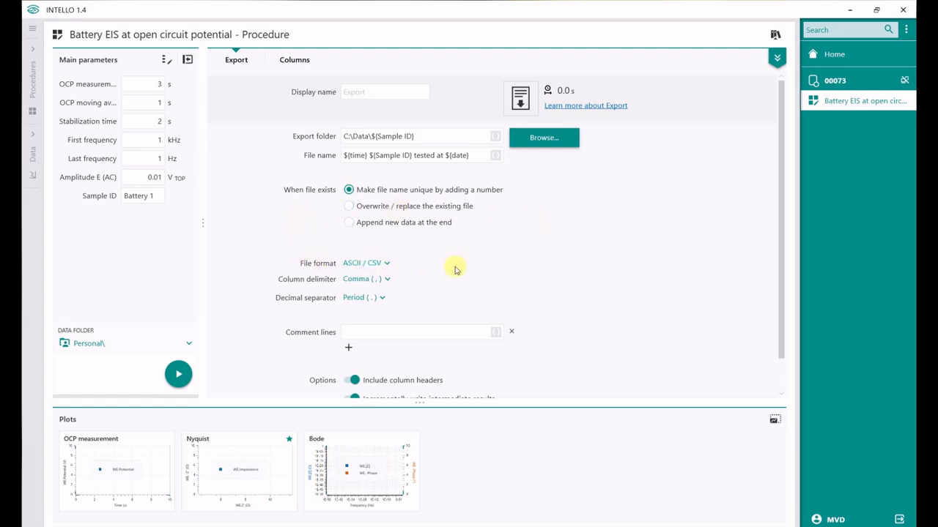
# - Set the export file format to ZView and return from the export settings to the procedure sequence
pyautogui.click(389, 264)
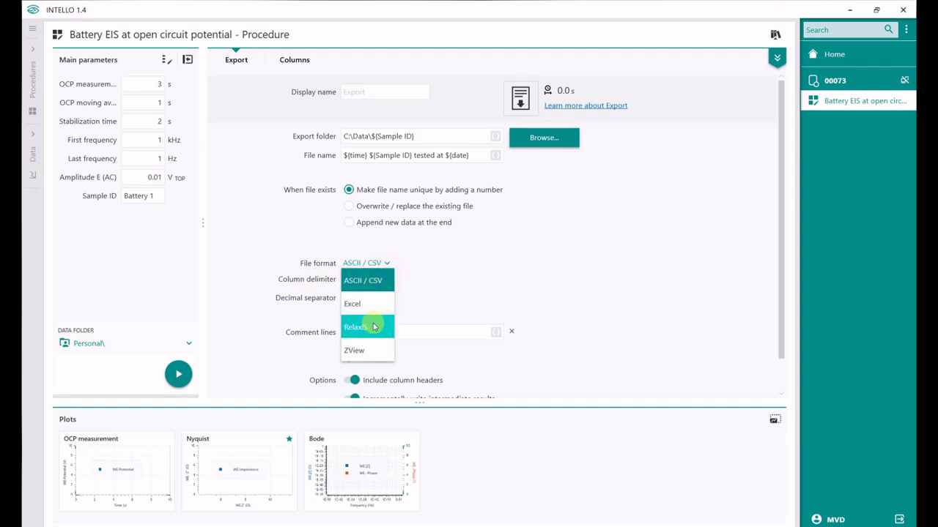
pyautogui.click(370, 352)
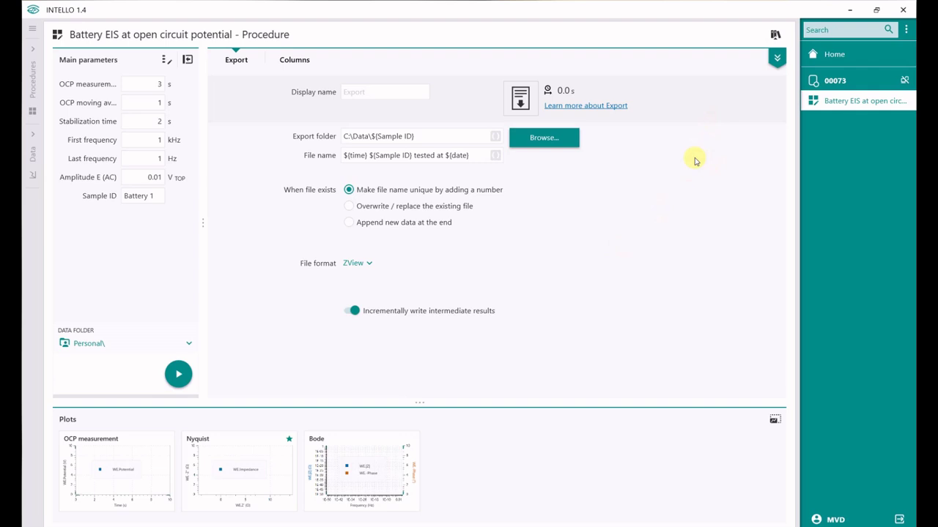
pyautogui.click(775, 63)
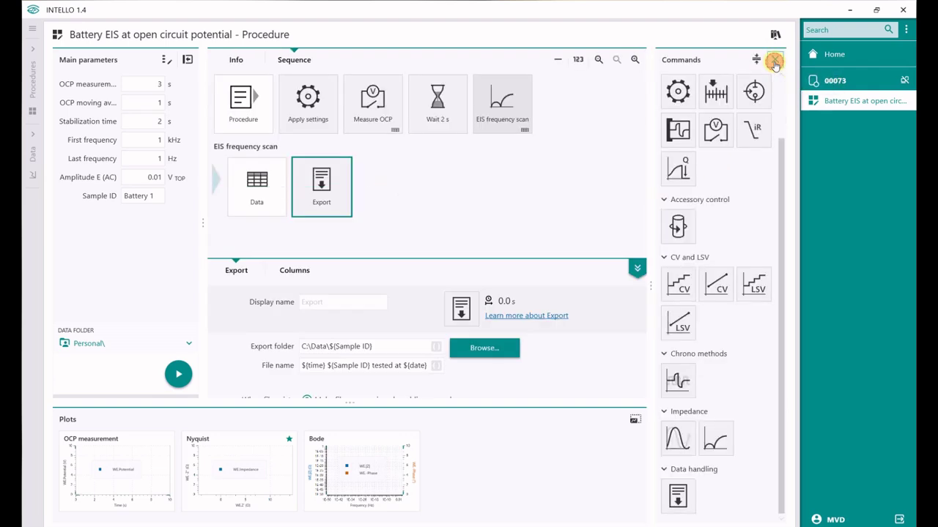
# - Run the procedure for Battery 1, enlarge the plots area and widen the sequence area while it measures
pyautogui.click(178, 375)
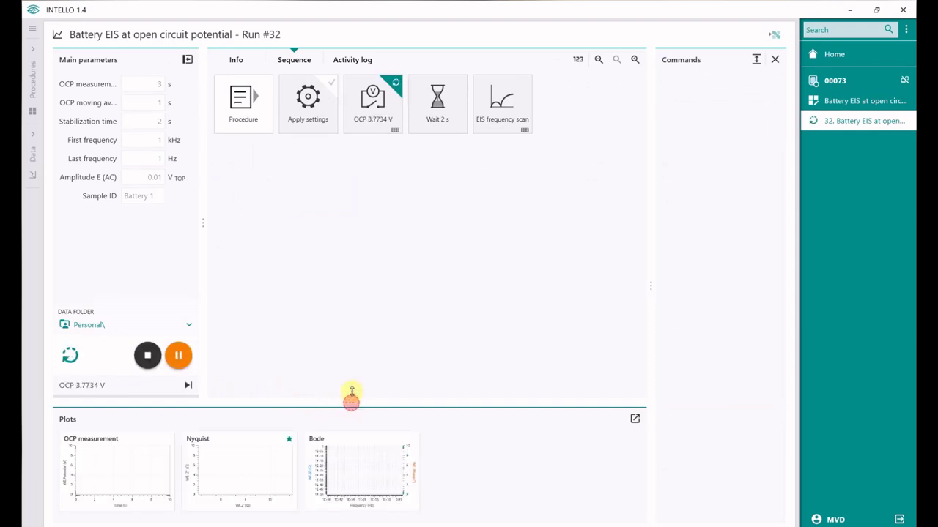
pyautogui.moveTo(352, 400); pyautogui.dragTo(359, 366)
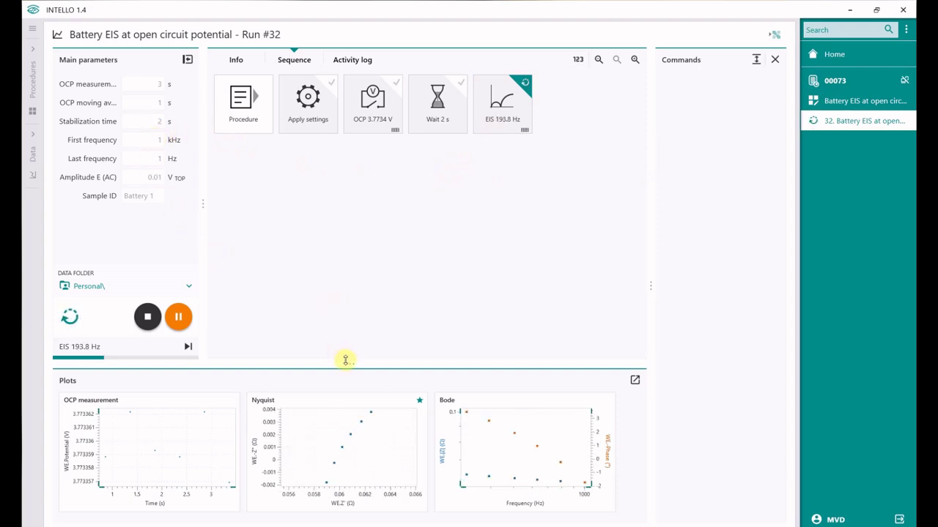
pyautogui.moveTo(350, 362)
pyautogui.mouseDown()
pyautogui.moveTo(356, 326)
pyautogui.moveTo(349, 355)
pyautogui.mouseUp()
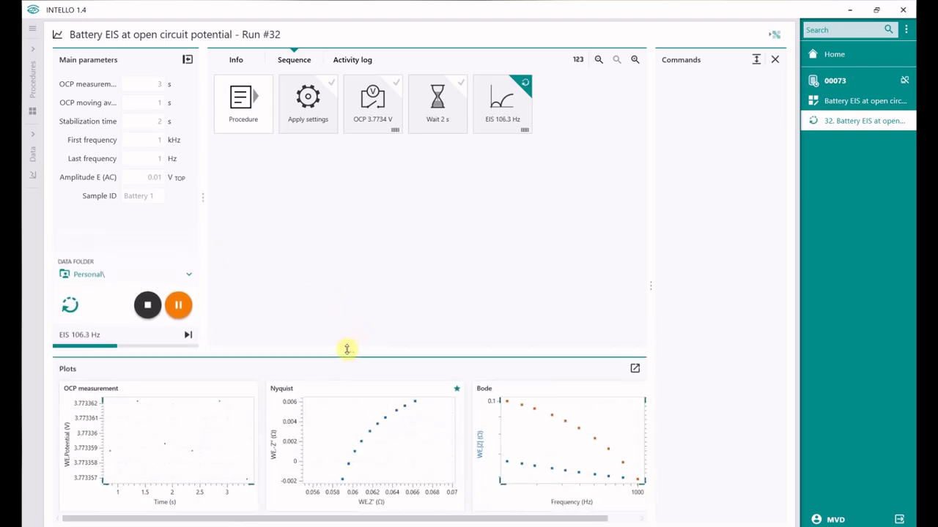
pyautogui.moveTo(652, 283); pyautogui.dragTo(757, 280)
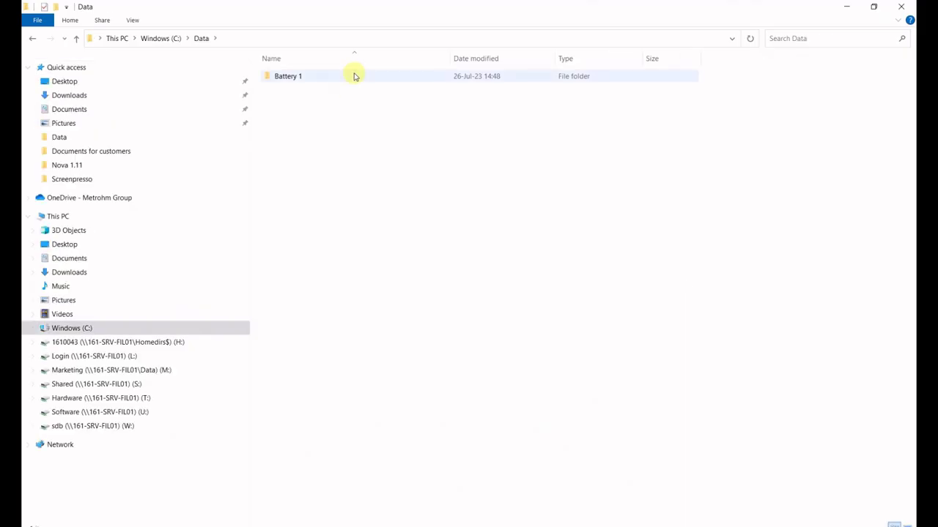
# - In File Explorer, open the exported ZView file in the Battery 1 folder, look through its impedance data and close it
pyautogui.doubleClick(296, 85)
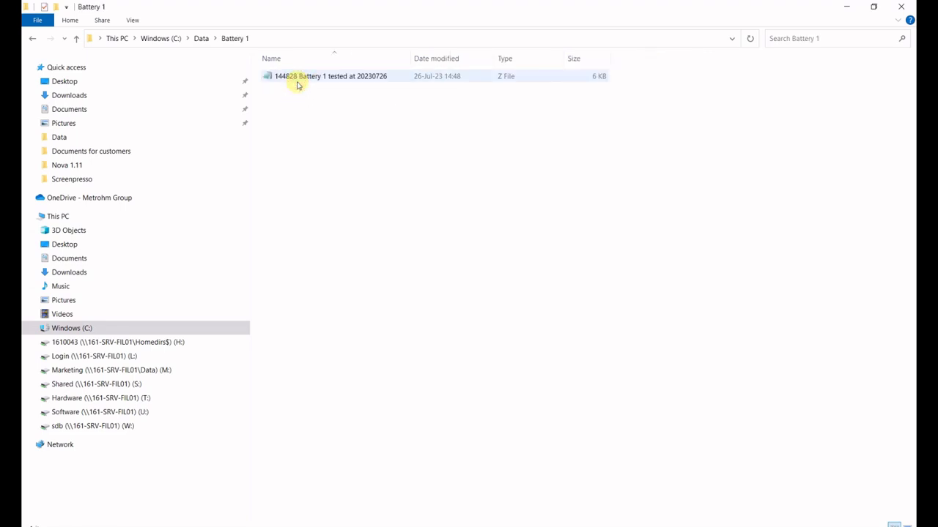
pyautogui.doubleClick(365, 78)
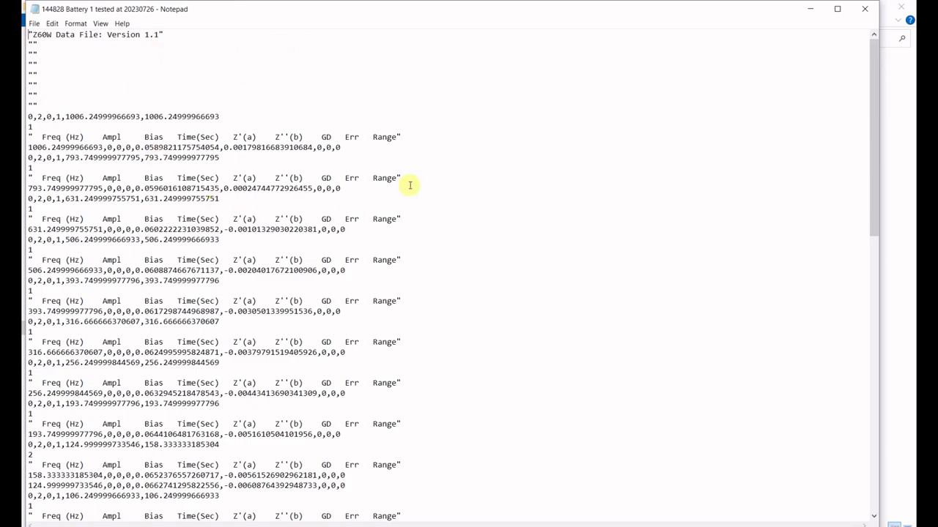
pyautogui.scroll(-20, 444, 194)
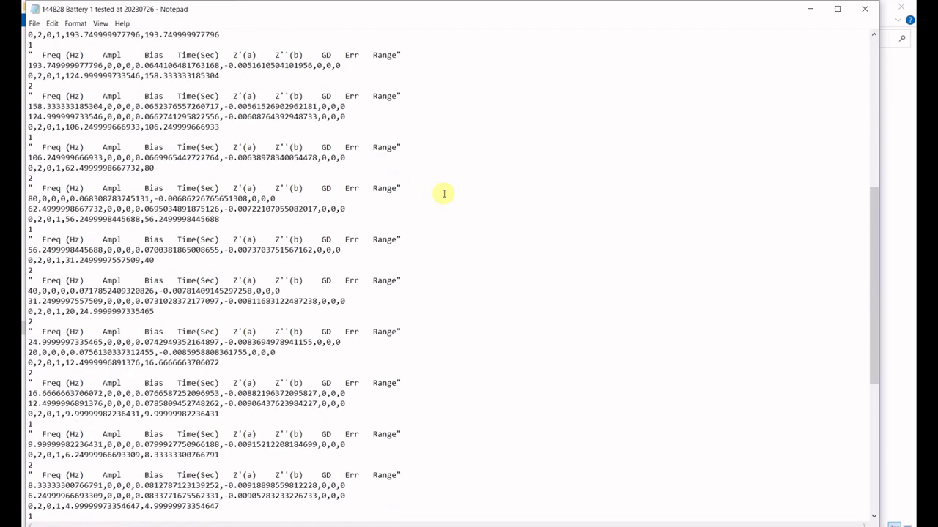
pyautogui.scroll(20, 443, 193)
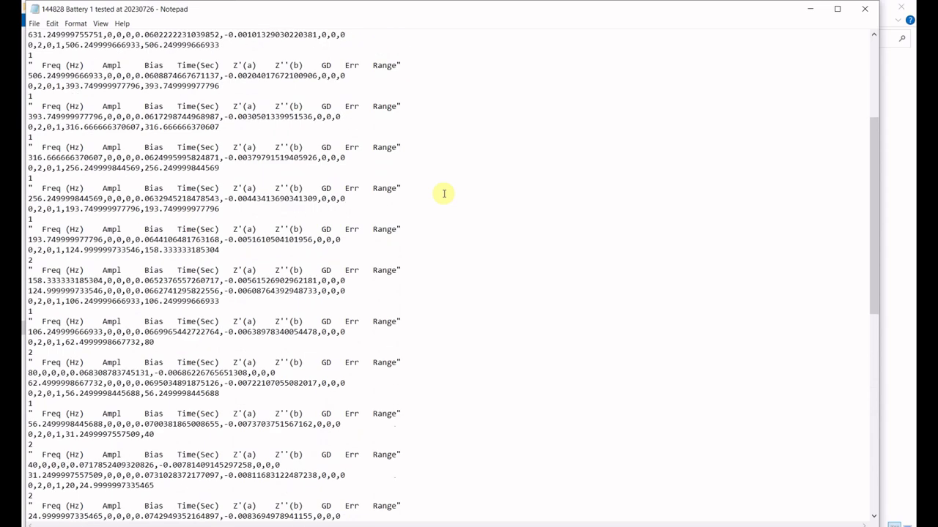
pyautogui.click(863, 9)
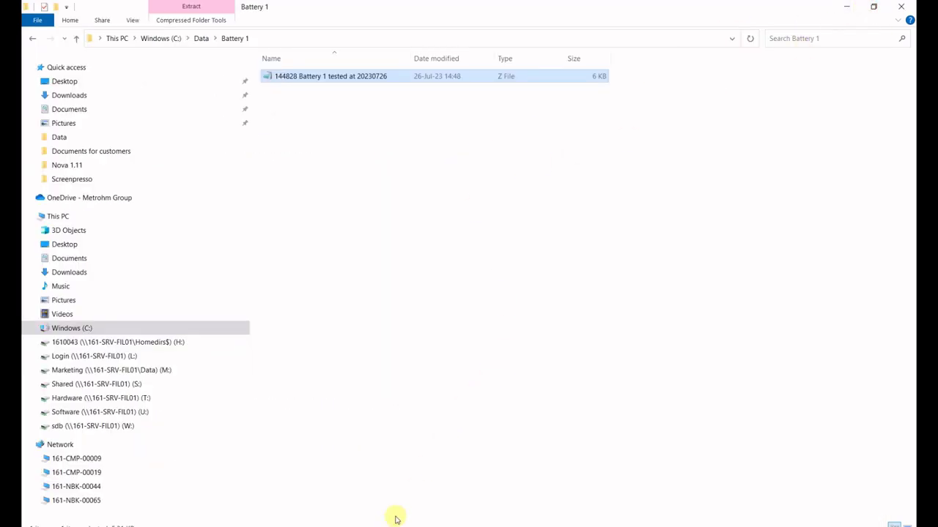
# - Switch back to INTELLO, return to the Battery EIS procedure and set its Sample ID to Battery 2
pyautogui.hotkey('alt', 'Tab')
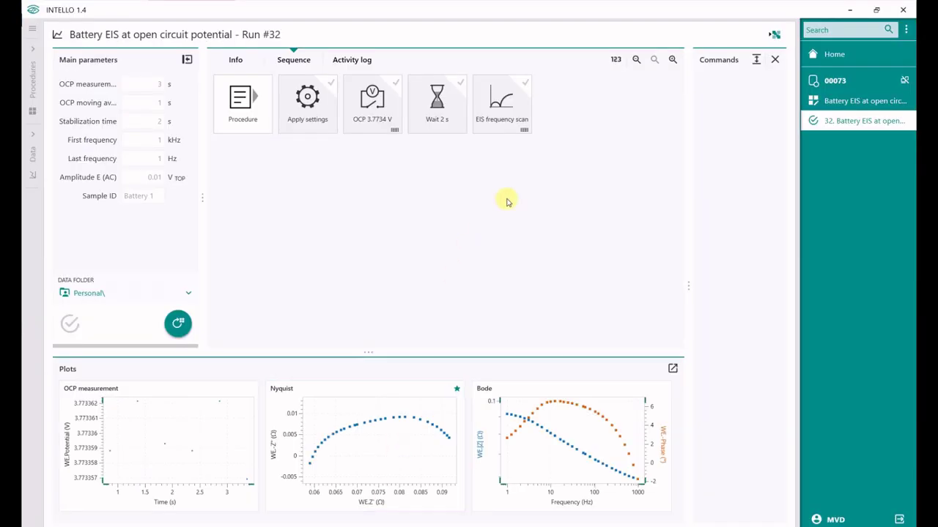
pyautogui.click(815, 100)
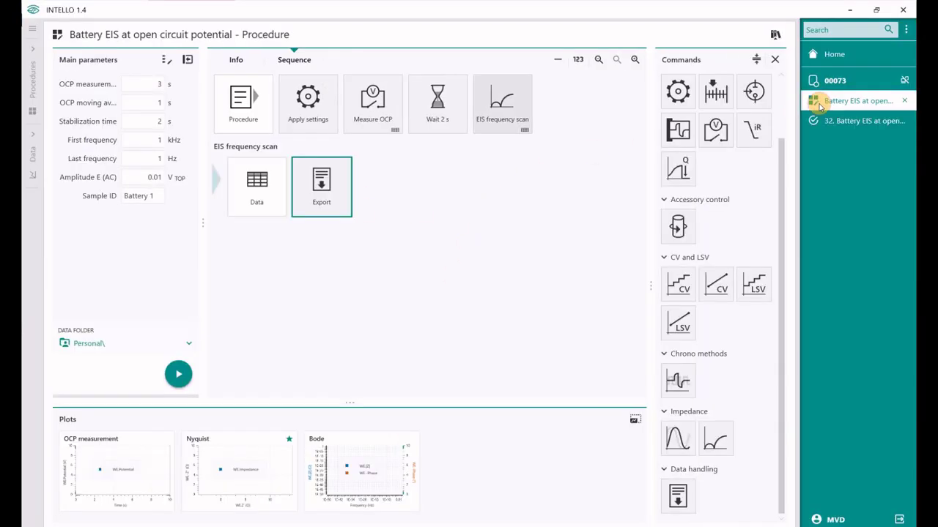
pyautogui.click(160, 195)
pyautogui.doubleClick(160, 195)
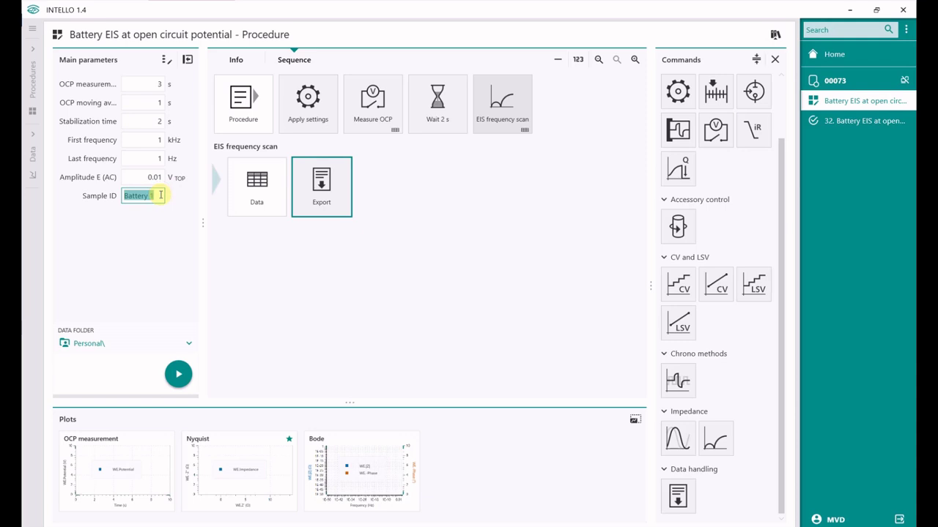
pyautogui.click(160, 195)
pyautogui.press('BackSpace')
pyautogui.press('BackSpace')
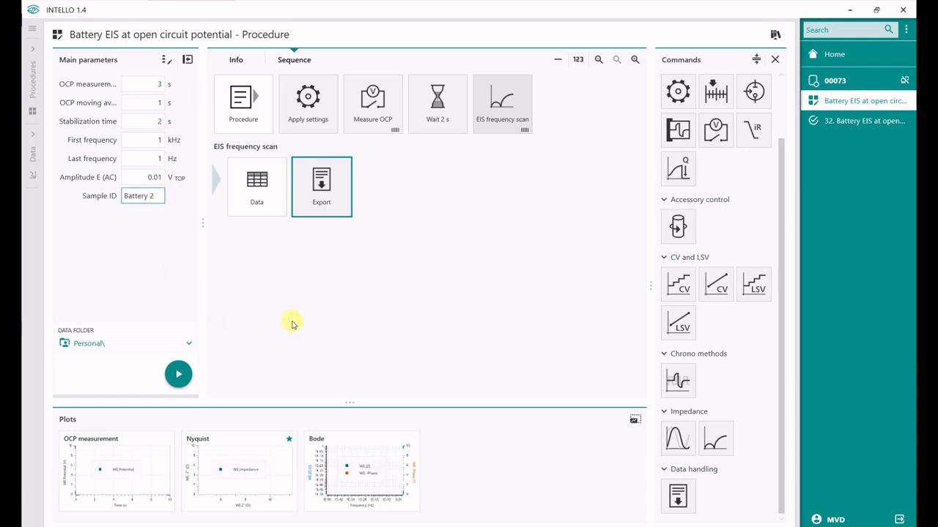
# - Change the file format of the EIS frequency scan's Export command to Excel
pyautogui.click(325, 189)
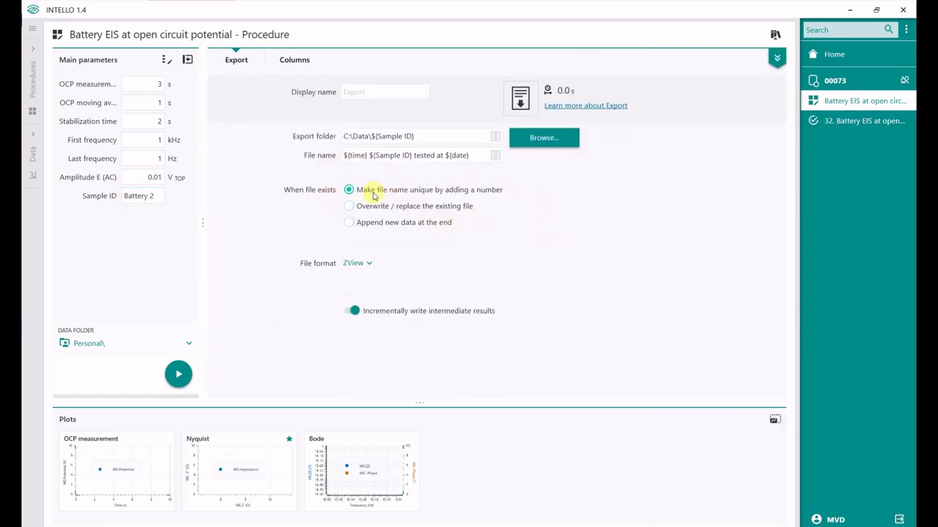
pyautogui.click(368, 264)
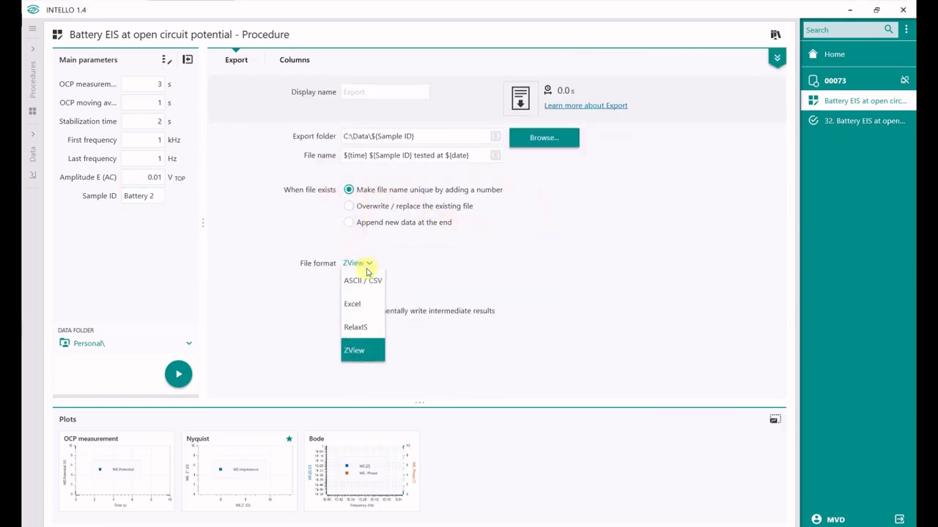
pyautogui.click(365, 302)
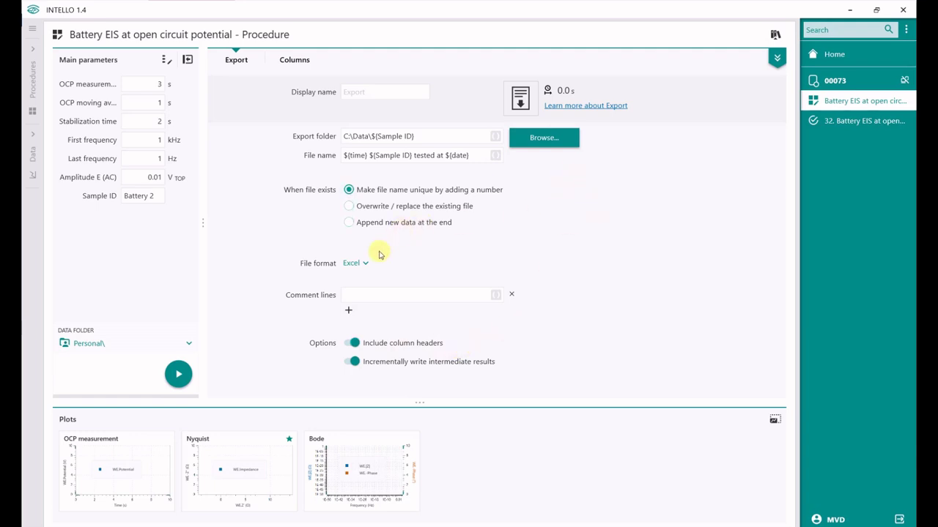
# - Exclude the Frequency, Time, WE.|Z| and WE.-Phase columns from the export, then return to the general export settings
pyautogui.click(294, 60)
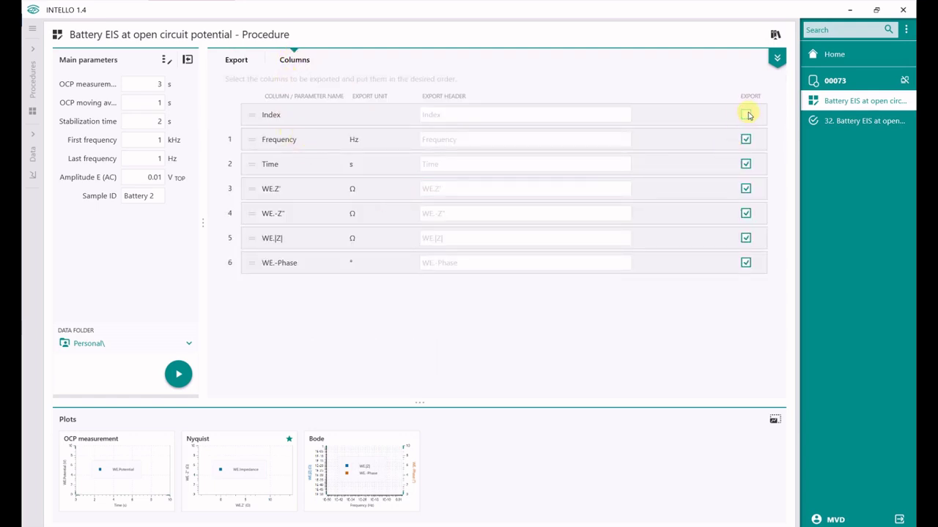
pyautogui.click(745, 138)
pyautogui.click(744, 164)
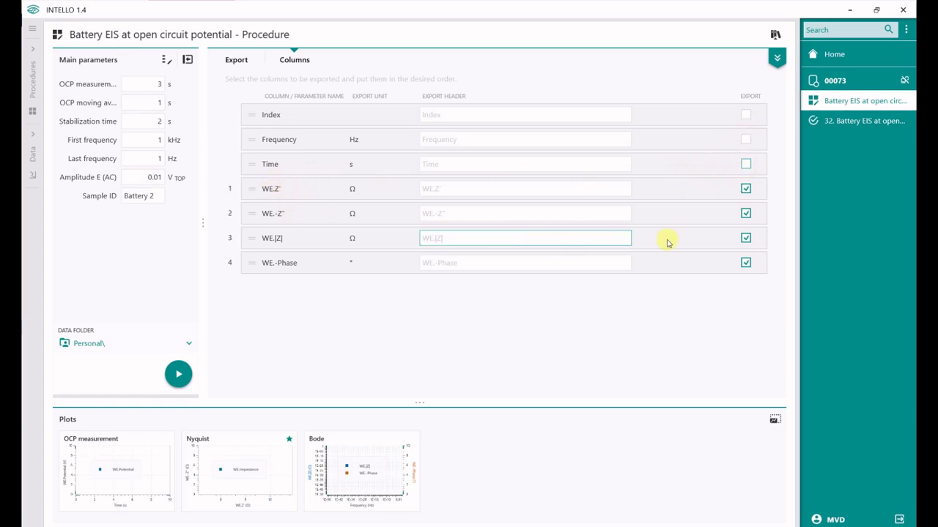
pyautogui.click(744, 238)
pyautogui.click(745, 262)
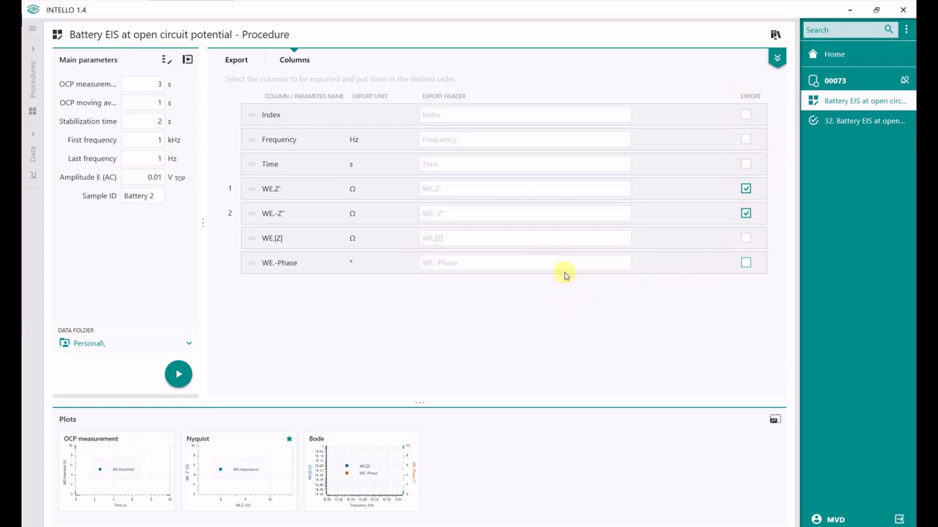
pyautogui.click(236, 59)
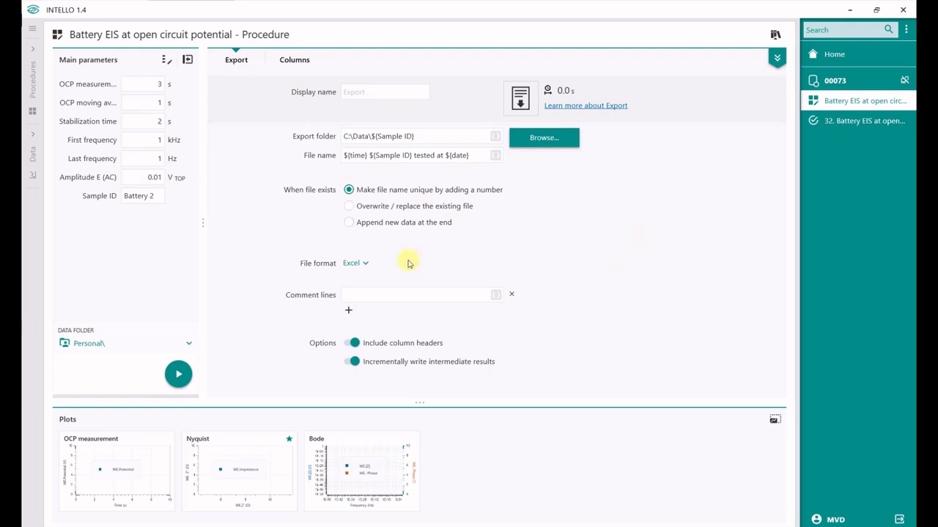
# - Run the procedure again for Battery 2 and make the plots area taller to follow the measurement
pyautogui.click(178, 374)
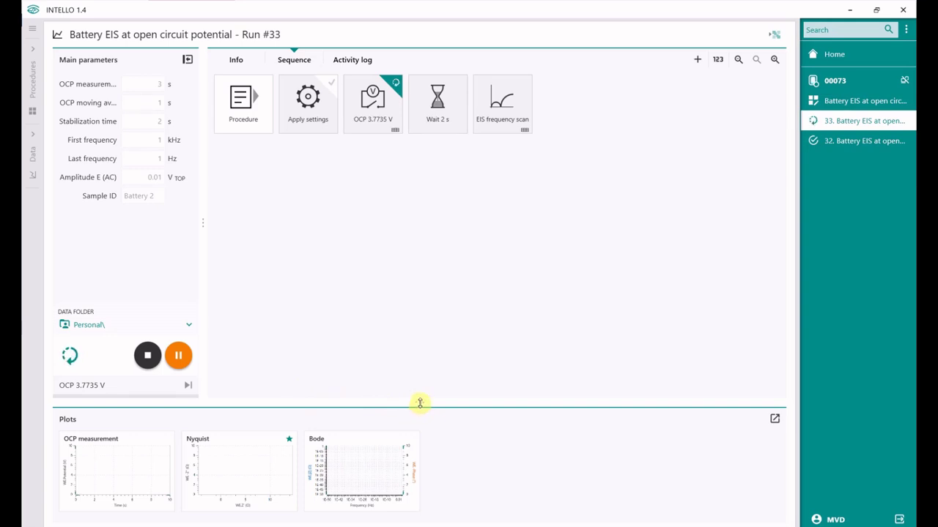
pyautogui.moveTo(420, 402); pyautogui.dragTo(437, 357)
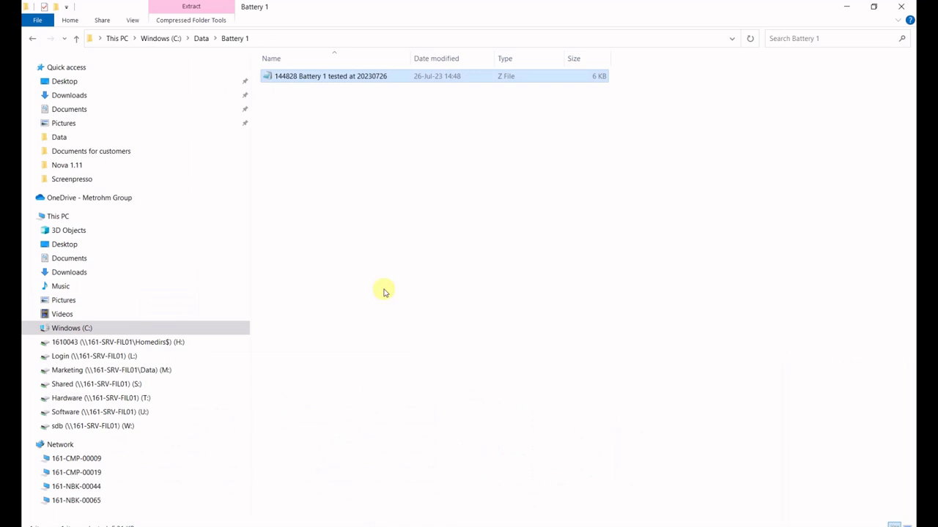
# - In File Explorer, go to the Battery 2 folder under C:\Data and open its exported Excel file to check the columns
pyautogui.click(205, 38)
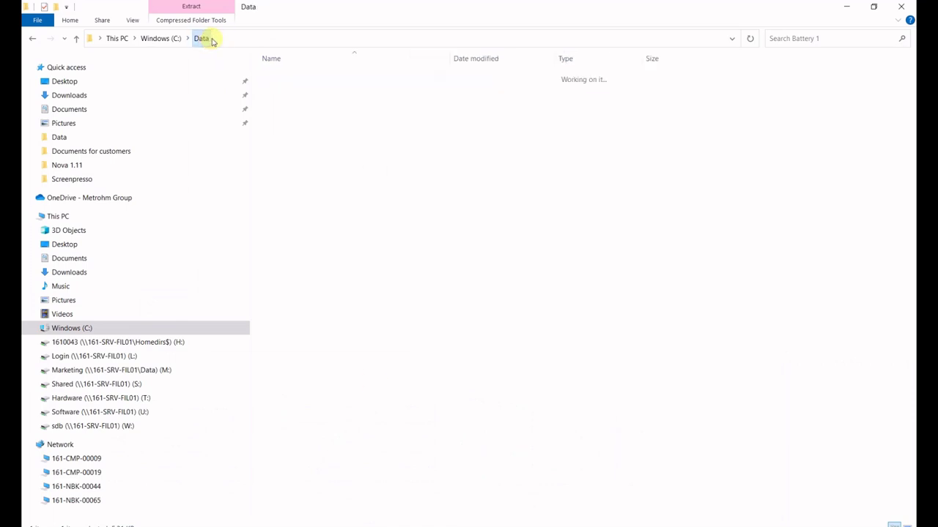
pyautogui.doubleClick(293, 88)
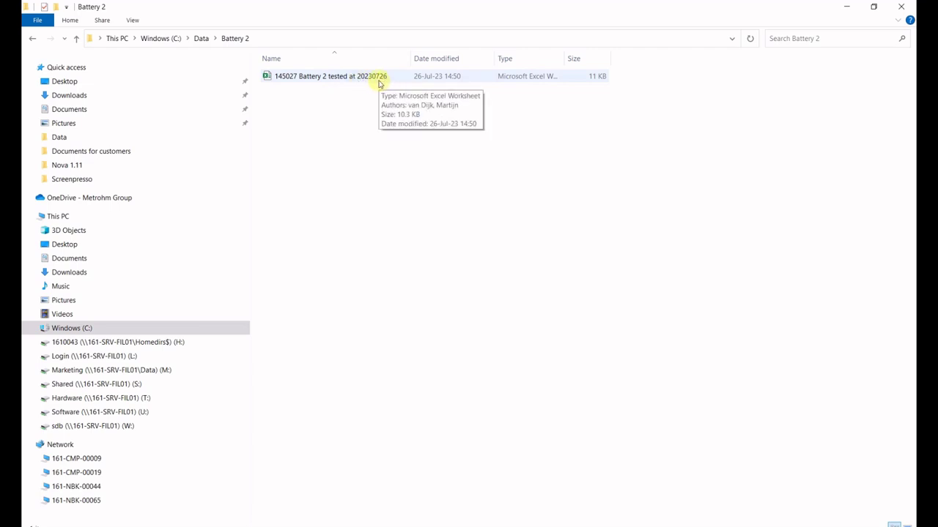
pyautogui.doubleClick(319, 77)
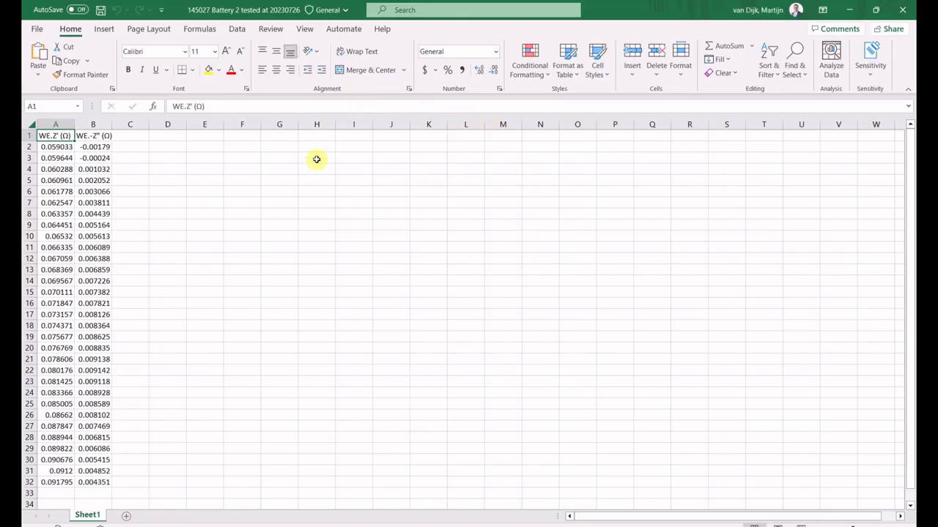